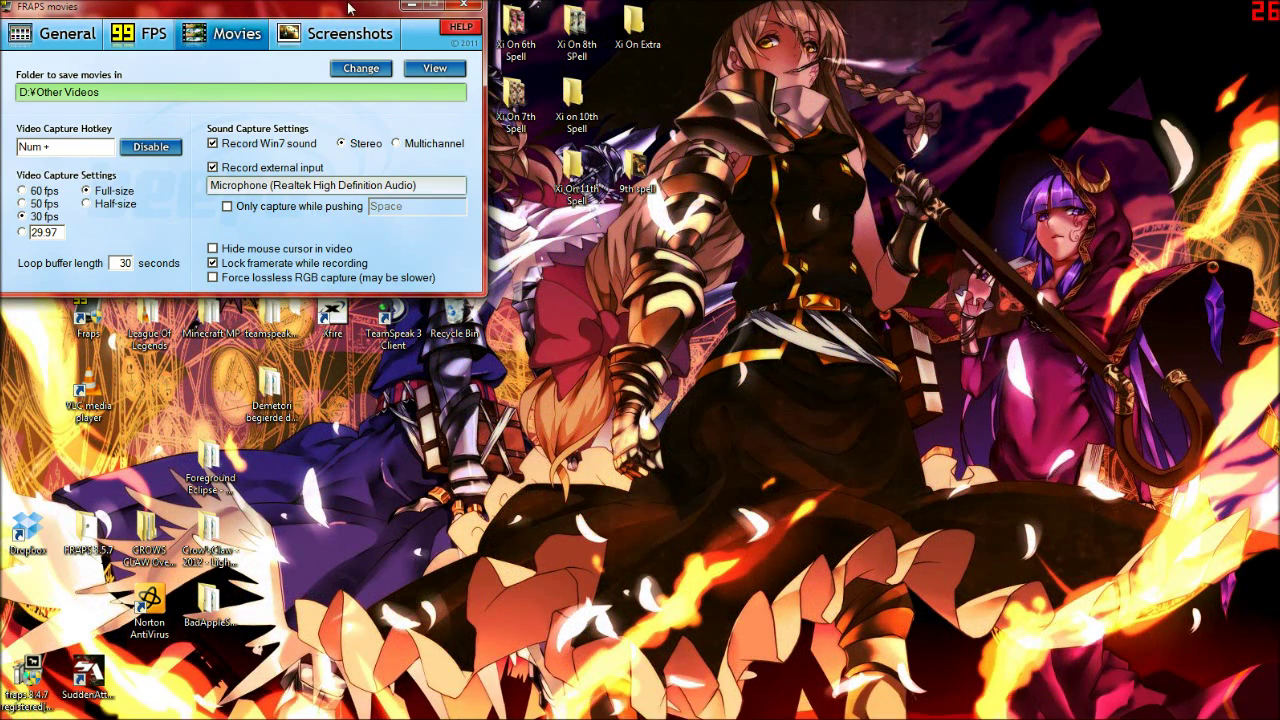
# - Move the Fraps capture settings window aside and minimize it
pyautogui.moveTo(355, 8); pyautogui.dragTo(887, 343)
pyautogui.click(958, 350)
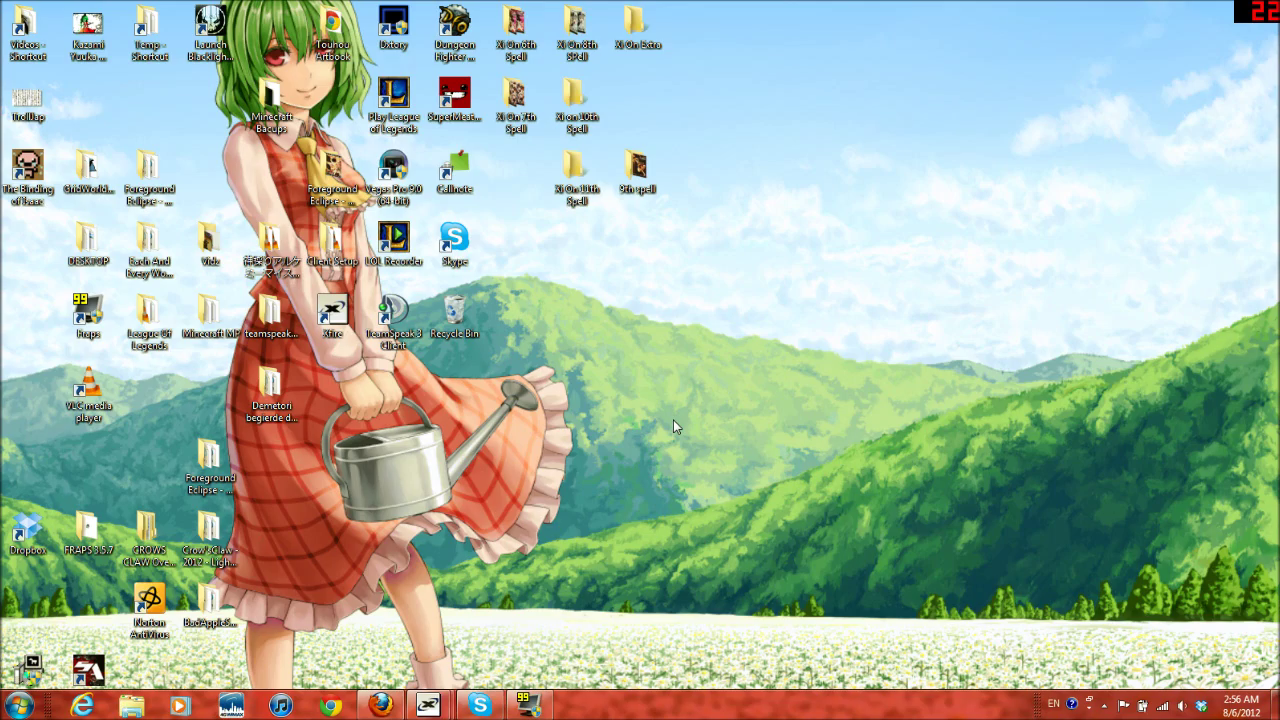
# - Open the Start menu to find Windows Live Movie Maker
pyautogui.click(18, 706)
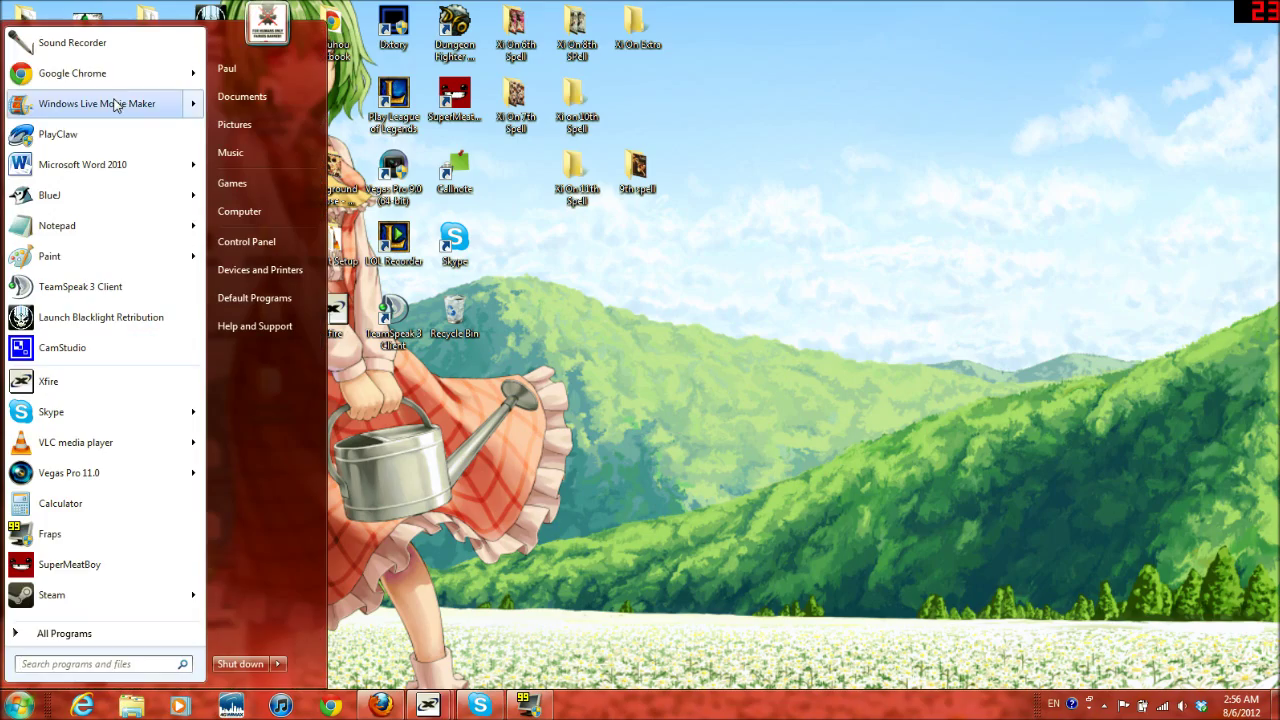
# - Launch Movie Maker and pick the AR TEST 1 project rather than In Depth AR
pyautogui.click(110, 103)
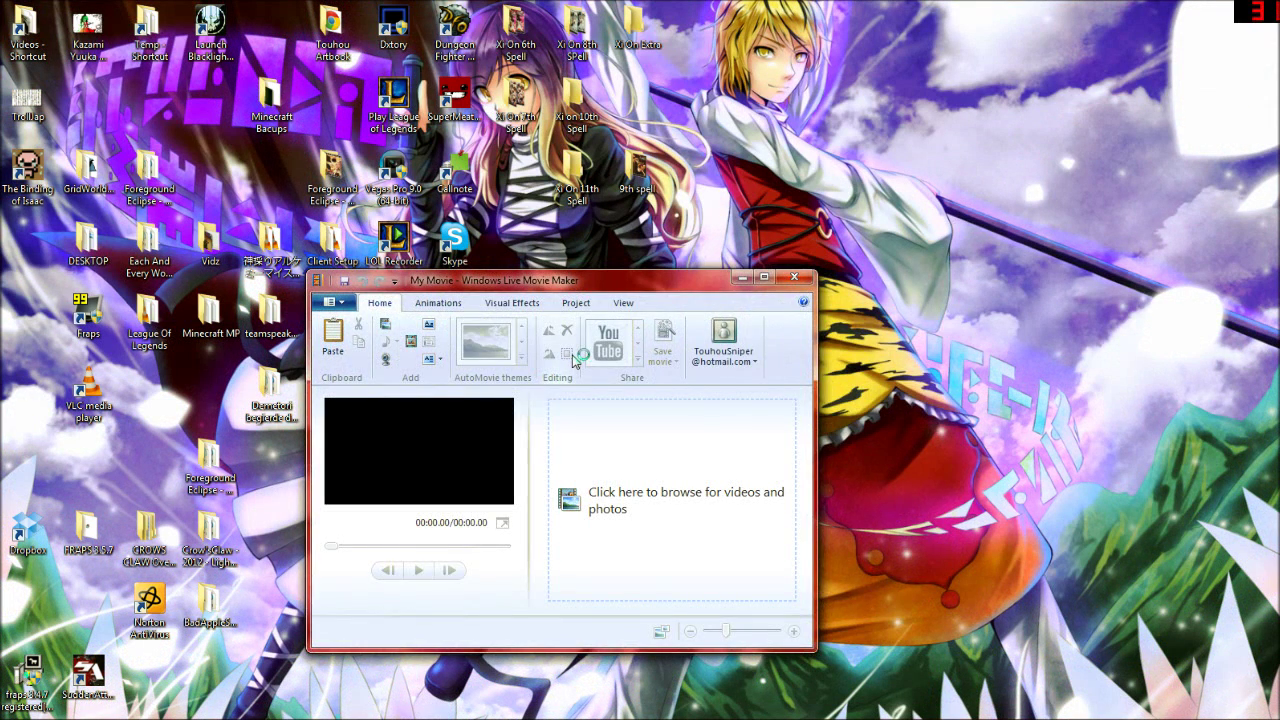
pyautogui.click(508, 412)
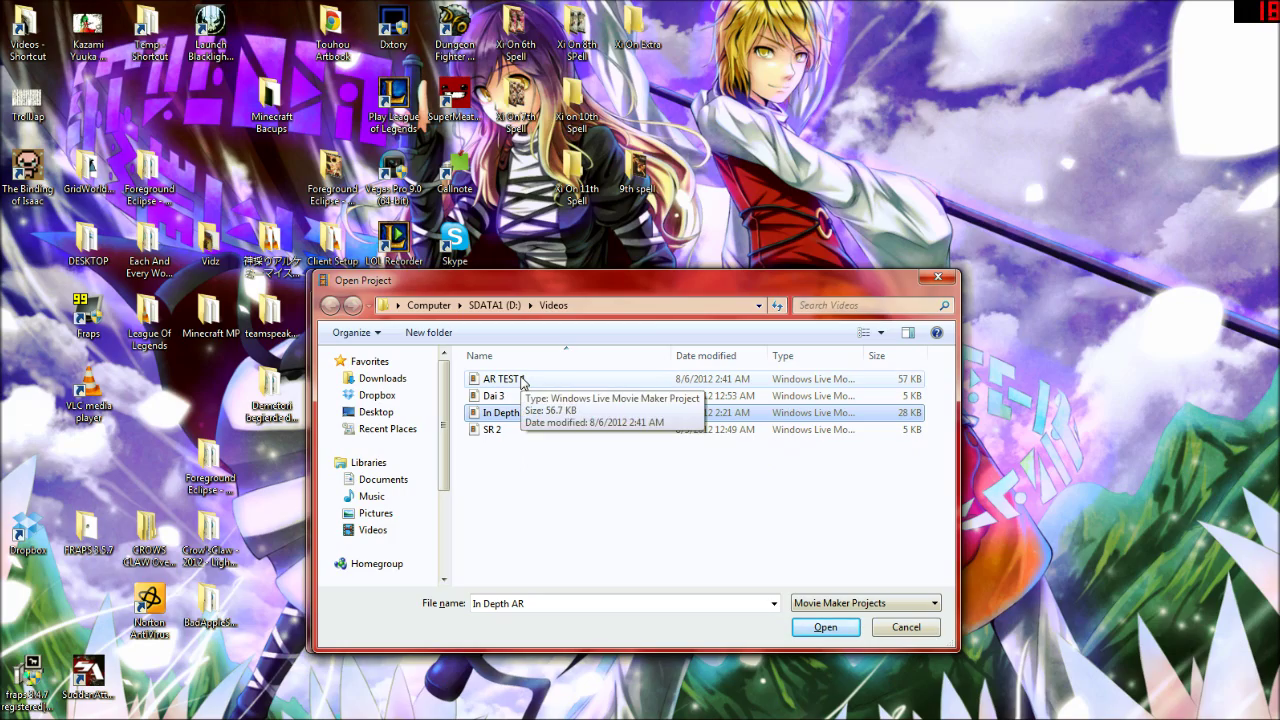
pyautogui.click(522, 382)
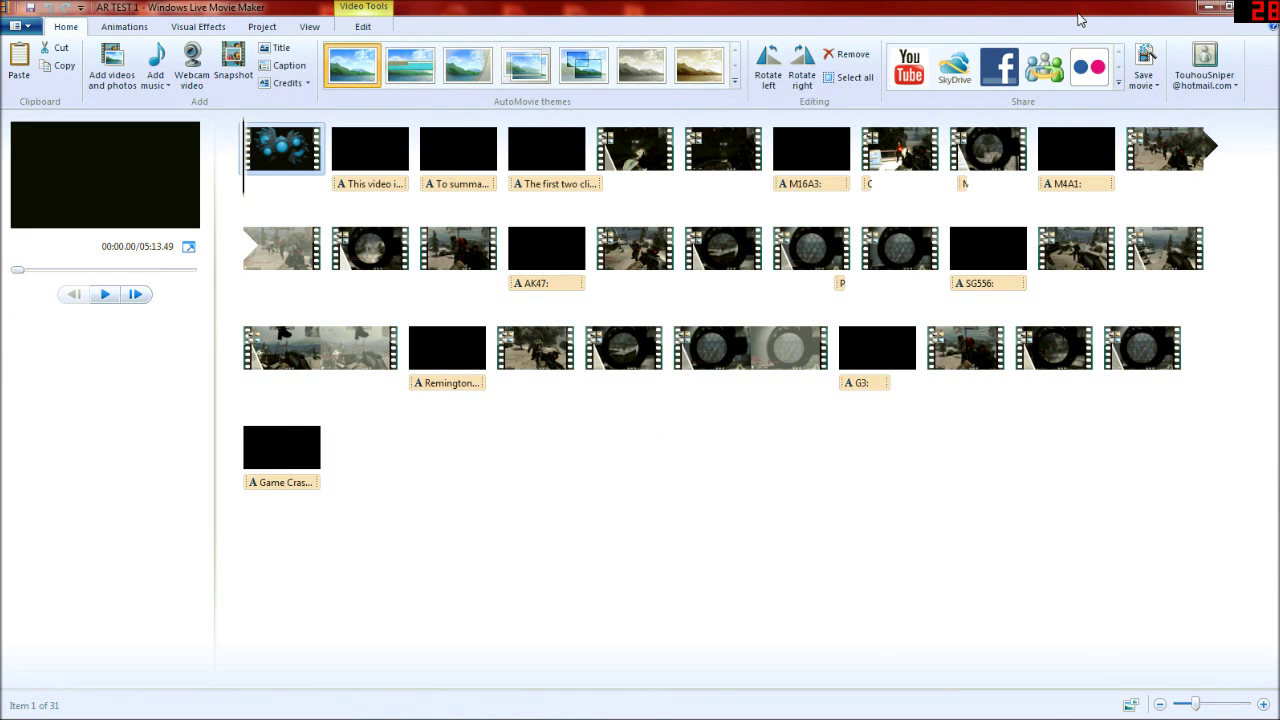
# - Drag the maximized AR TEST 1 window down to restore it to a smaller size
pyautogui.moveTo(1081, 20); pyautogui.dragTo(795, 283)
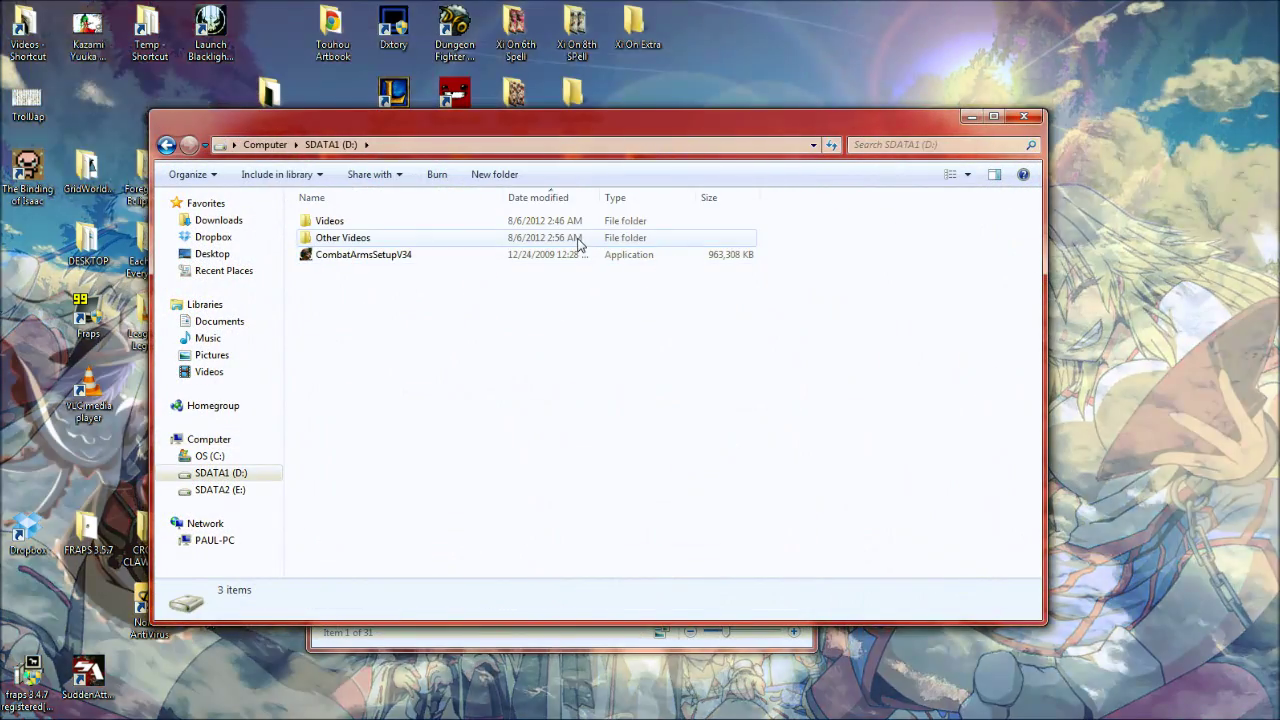
# - Open D:\Videos to view the rifle test clips, then close that folder window
pyautogui.doubleClick(329, 220)
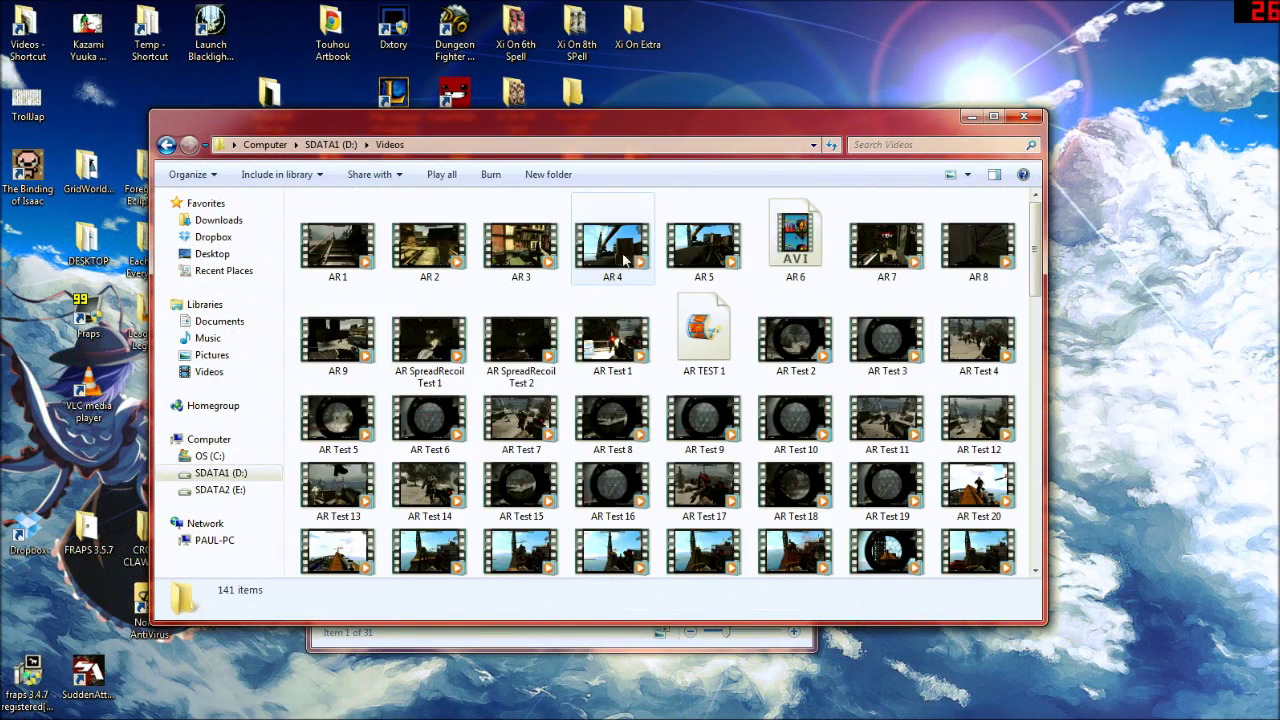
pyautogui.scroll(-3, 700, 330)
pyautogui.scroll(-4, 750, 320)
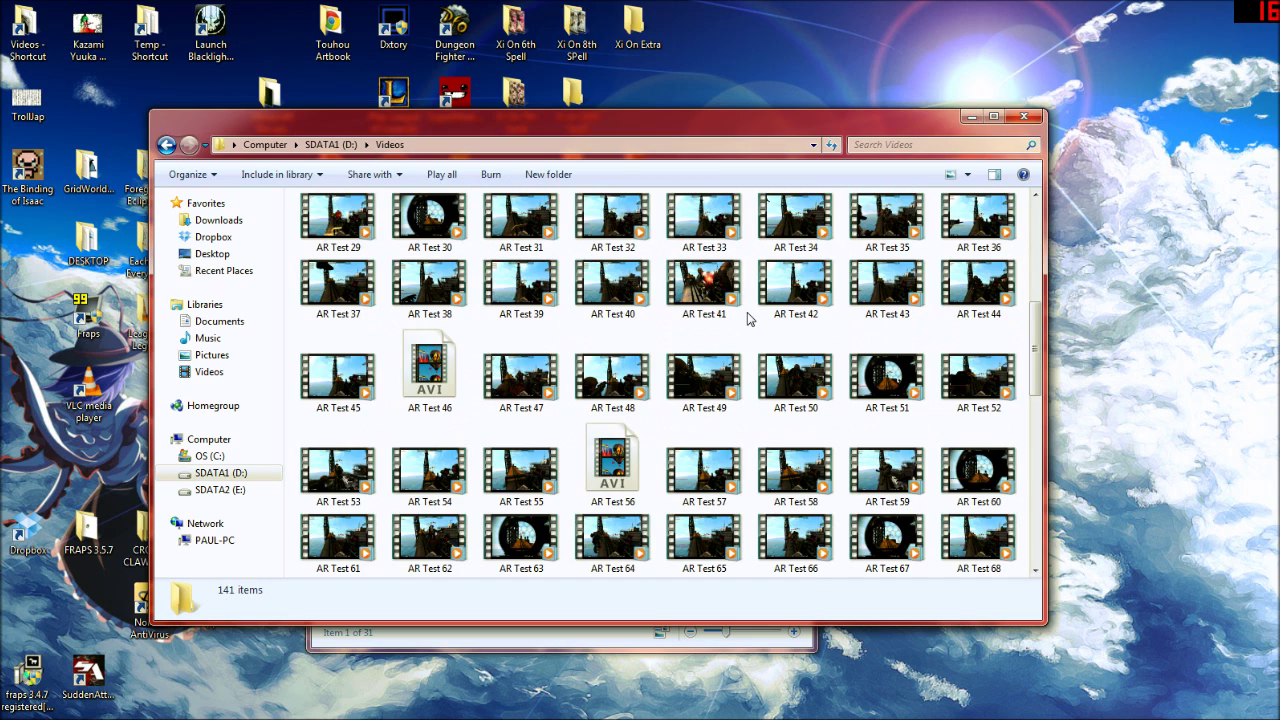
pyautogui.scroll(5, 749, 319)
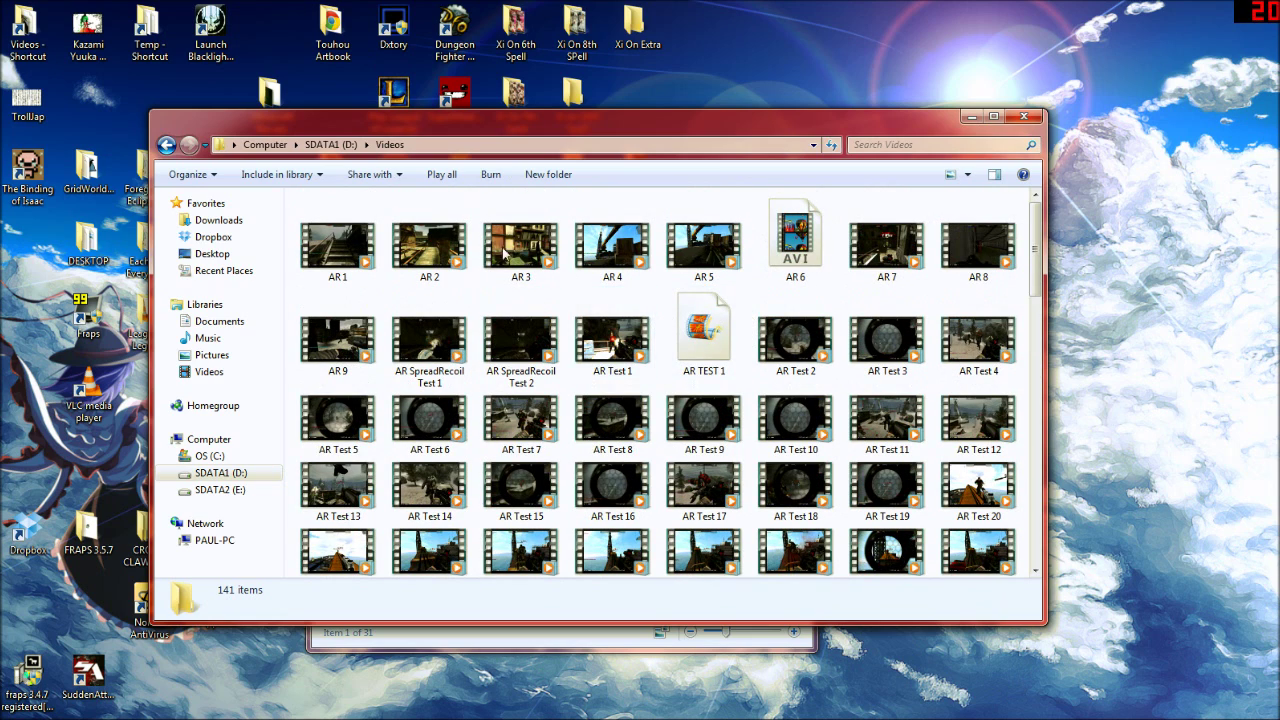
pyautogui.scroll(-3, 749, 319)
pyautogui.scroll(-3, 770, 340)
pyautogui.scroll(-3, 770, 340)
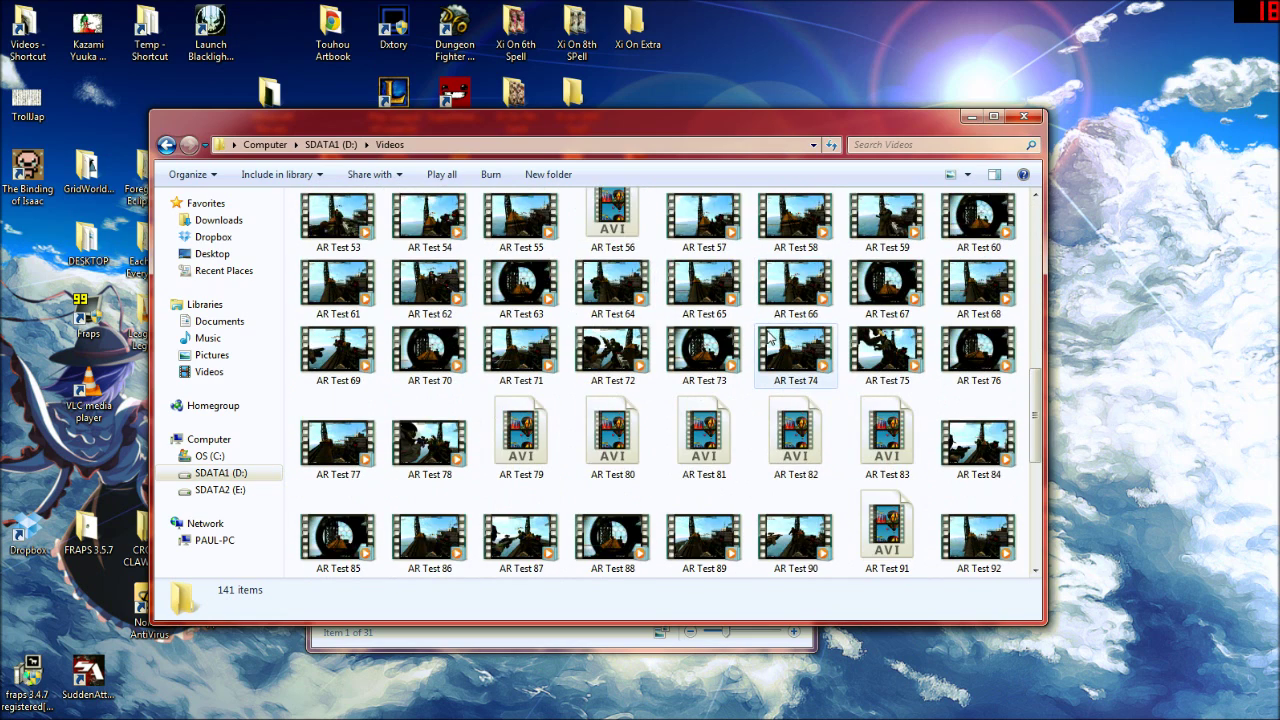
pyautogui.scroll(-2, 770, 340)
pyautogui.scroll(-4, 770, 340)
pyautogui.scroll(2, 770, 340)
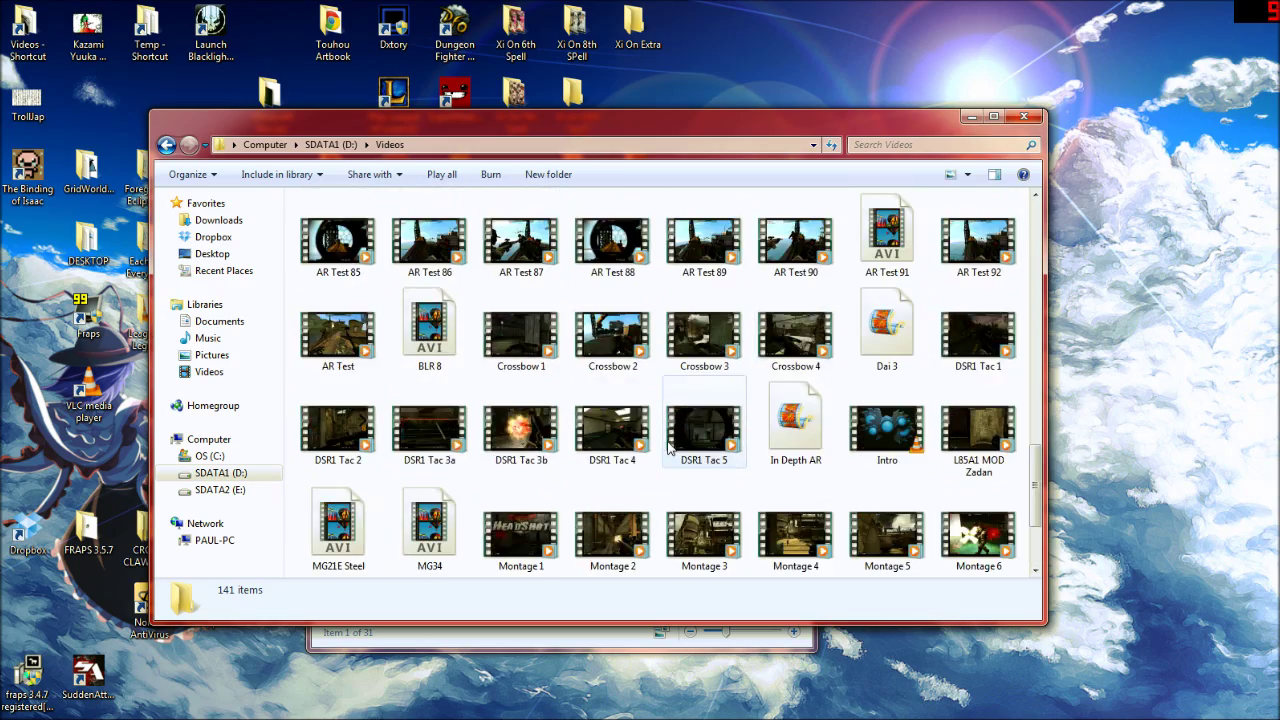
pyautogui.scroll(-2, 760, 400)
pyautogui.scroll(6, 746, 471)
pyautogui.scroll(-6, 746, 471)
pyautogui.scroll(-4, 746, 471)
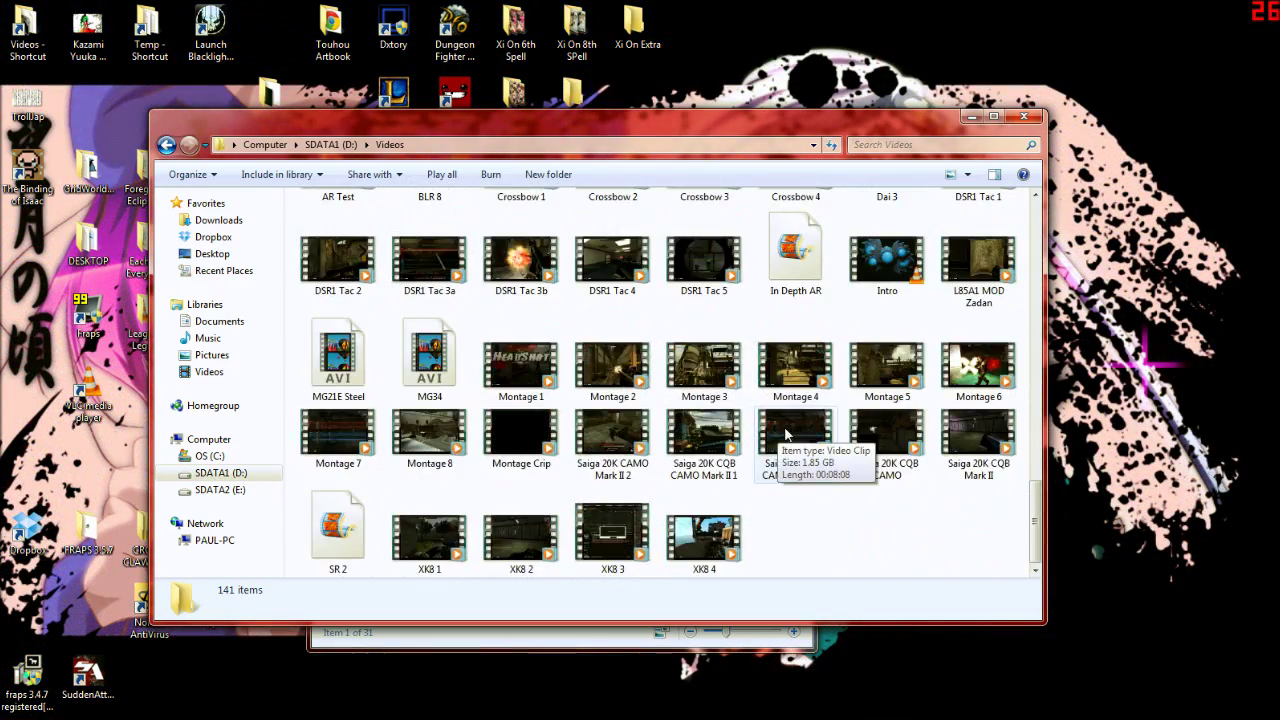
pyautogui.scroll(8, 760, 450)
pyautogui.scroll(-1, 790, 435)
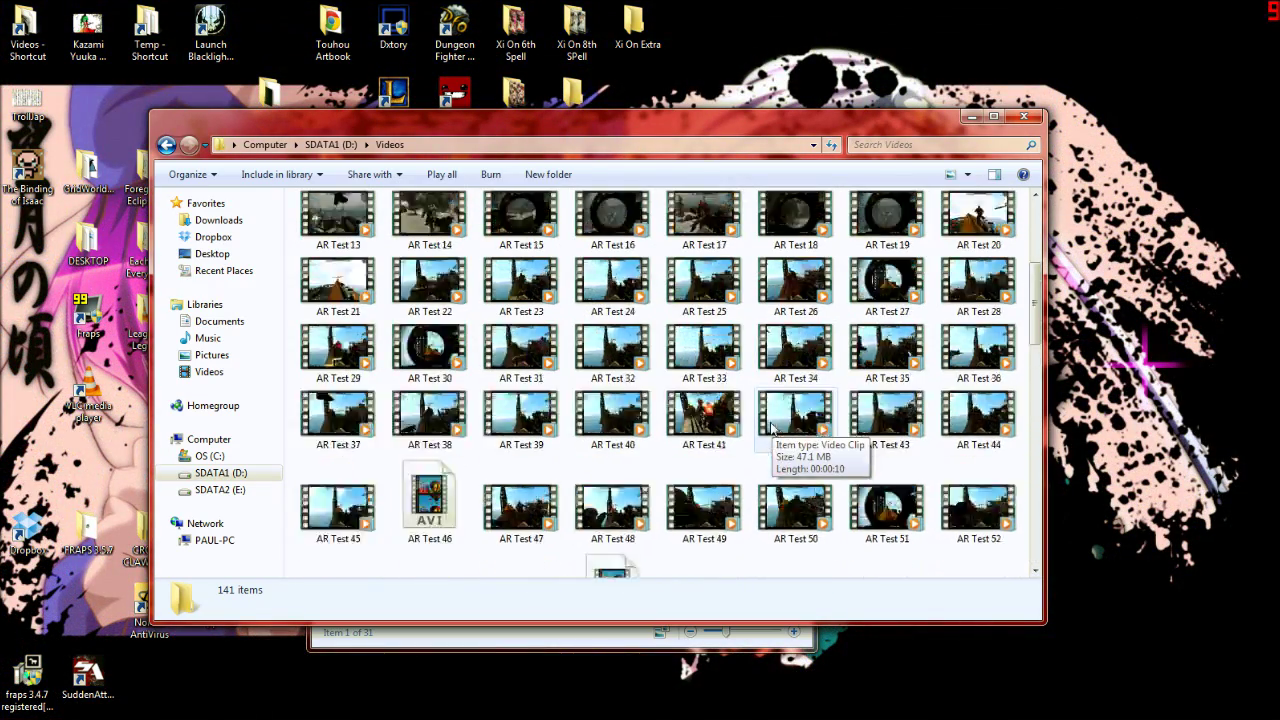
pyautogui.scroll(6, 790, 435)
pyautogui.scroll(-3, 772, 430)
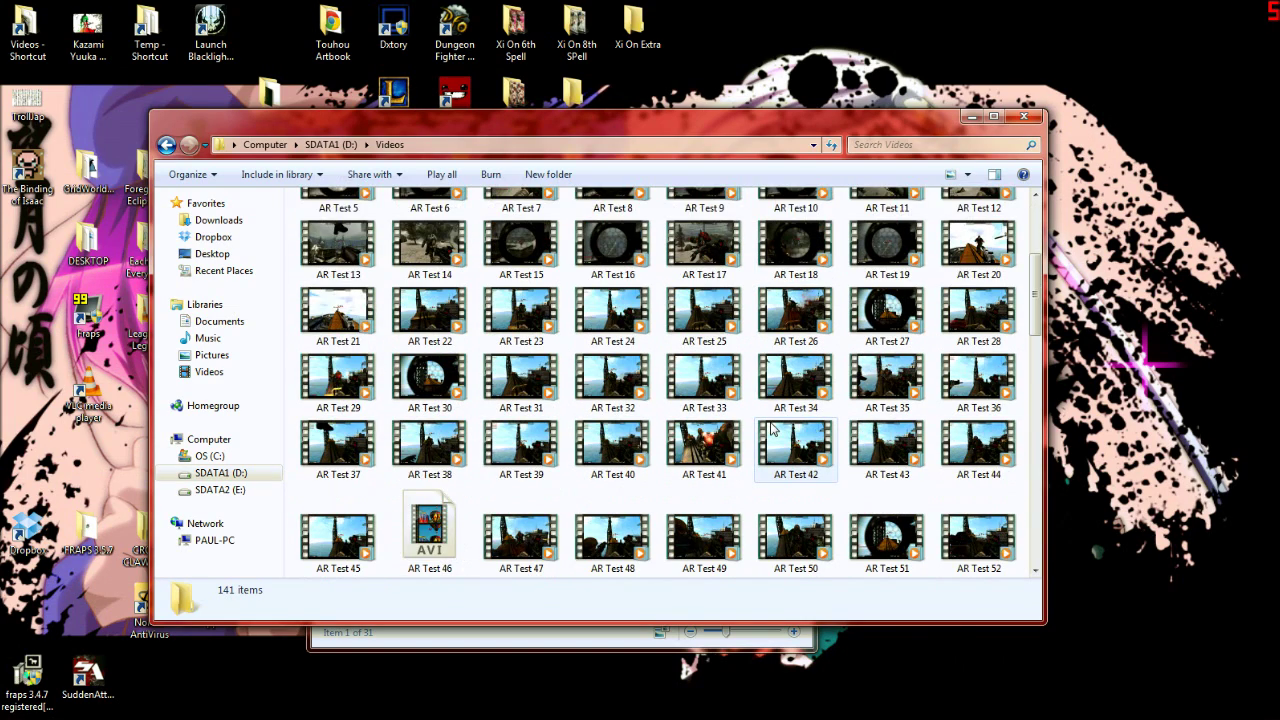
pyautogui.scroll(-3, 772, 430)
pyautogui.scroll(-3, 772, 430)
pyautogui.scroll(-2, 772, 430)
pyautogui.scroll(-2, 772, 430)
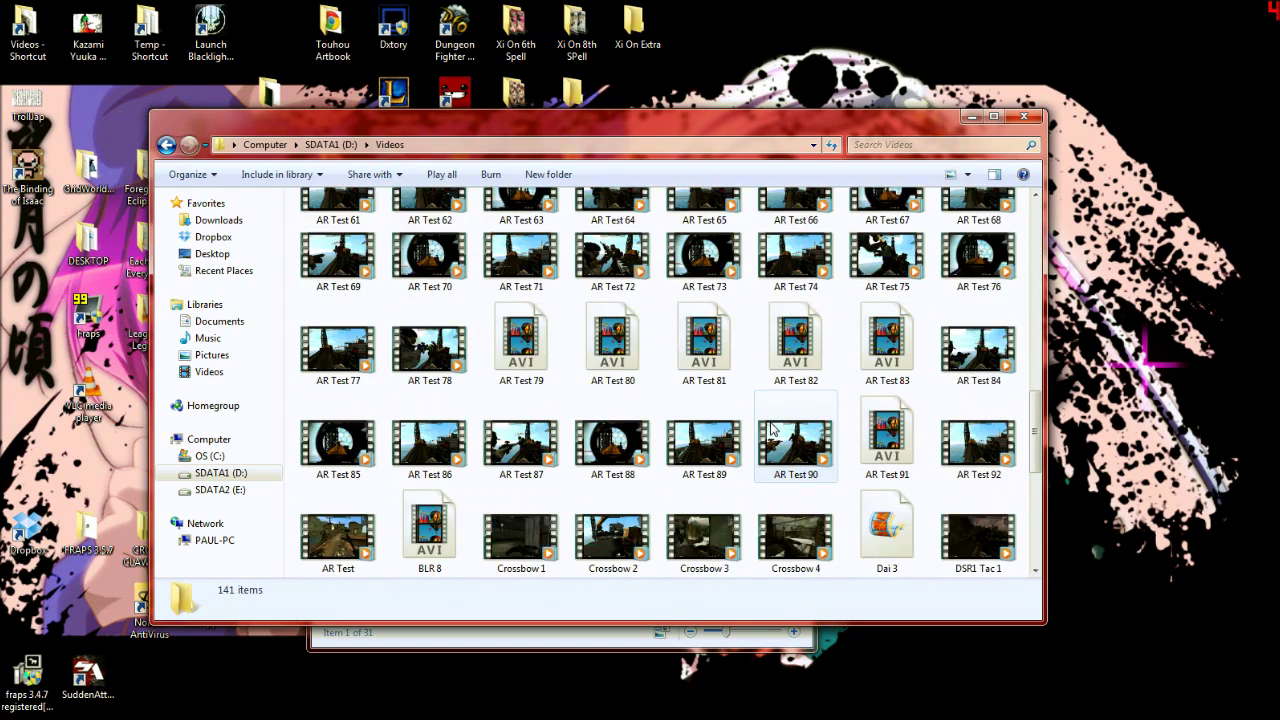
pyautogui.scroll(1, 772, 430)
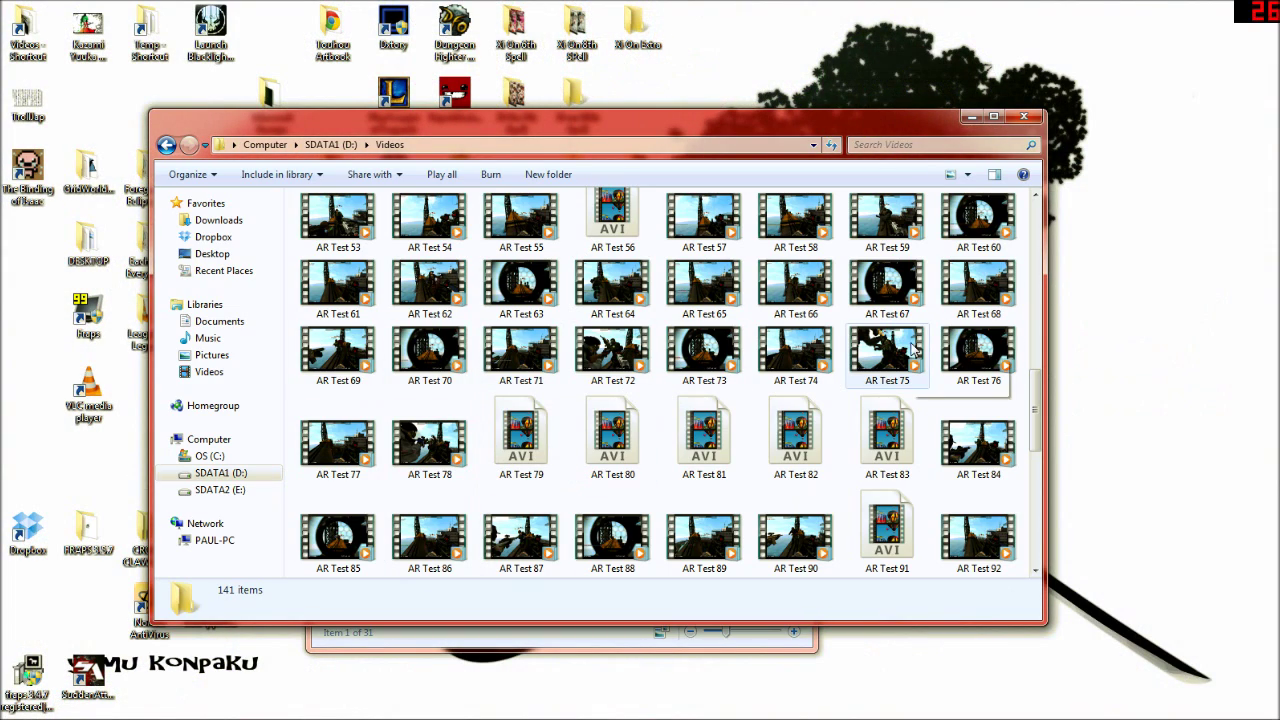
pyautogui.click(1035, 122)
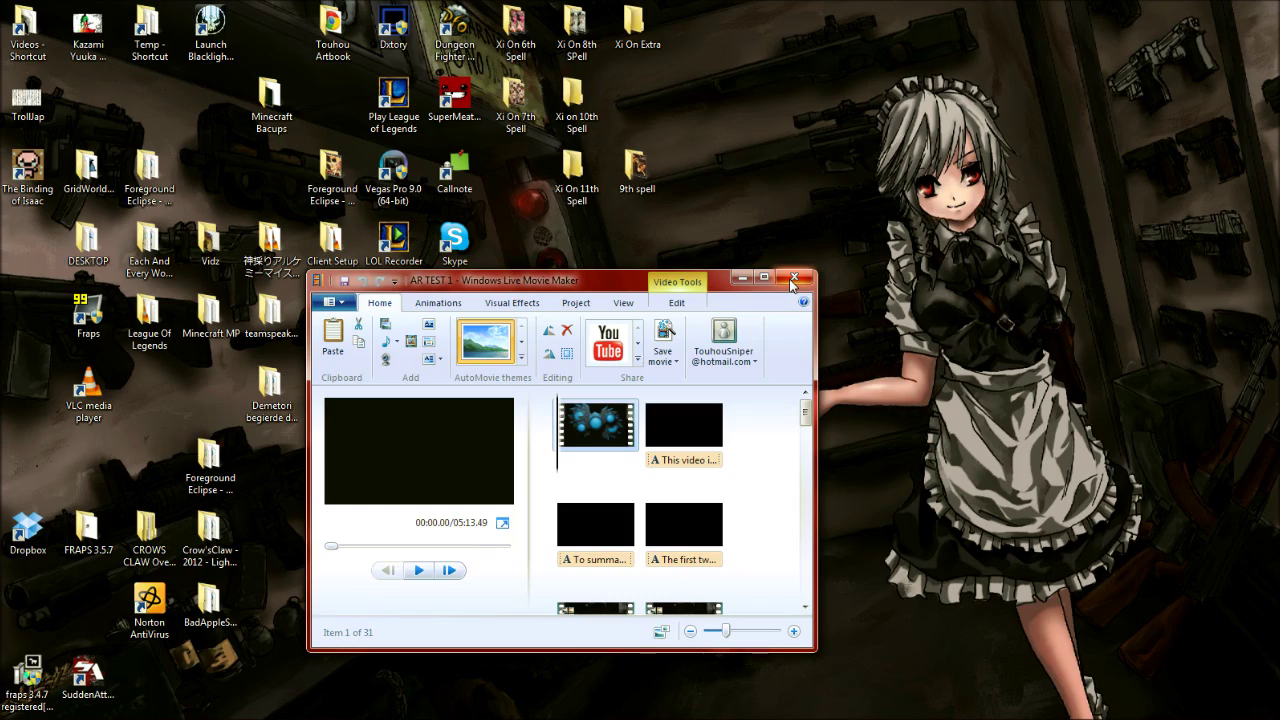
# - Bring up the Start menu programs list with the Windows key
pyautogui.press('super')
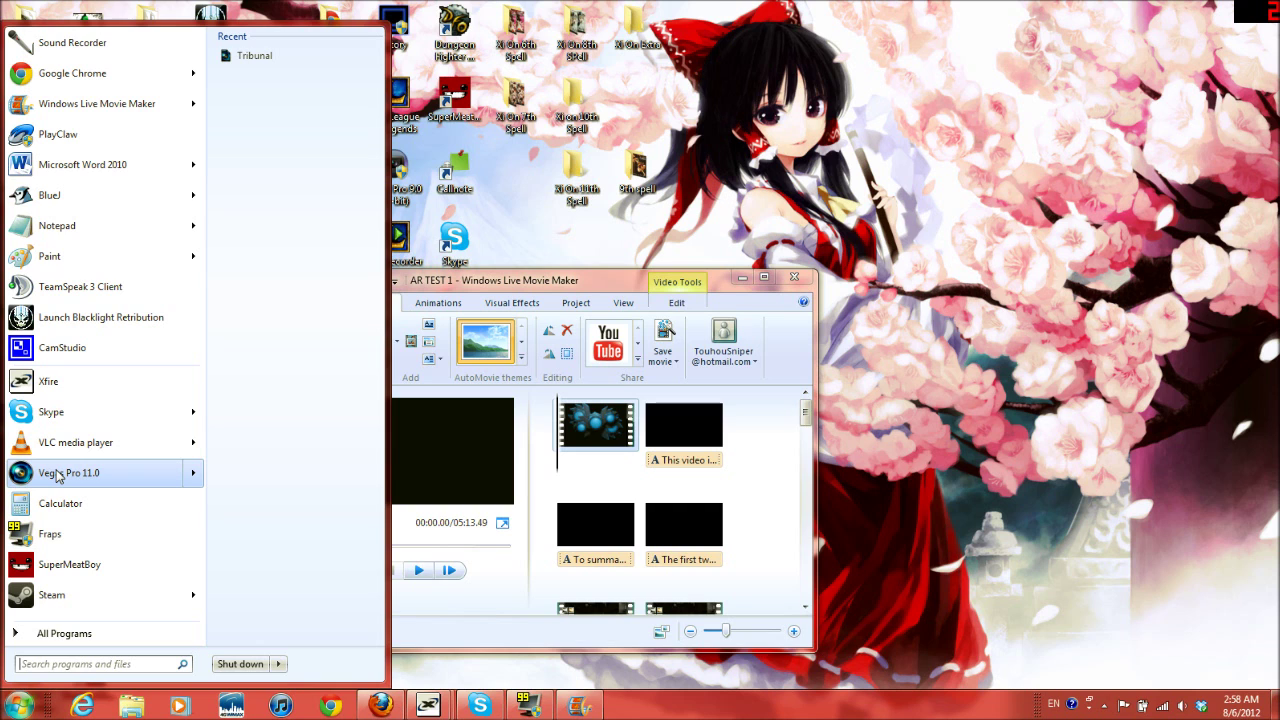
# - Dismiss the Start menu and show the bare desktop with Win+D
pyautogui.click(657, 297)
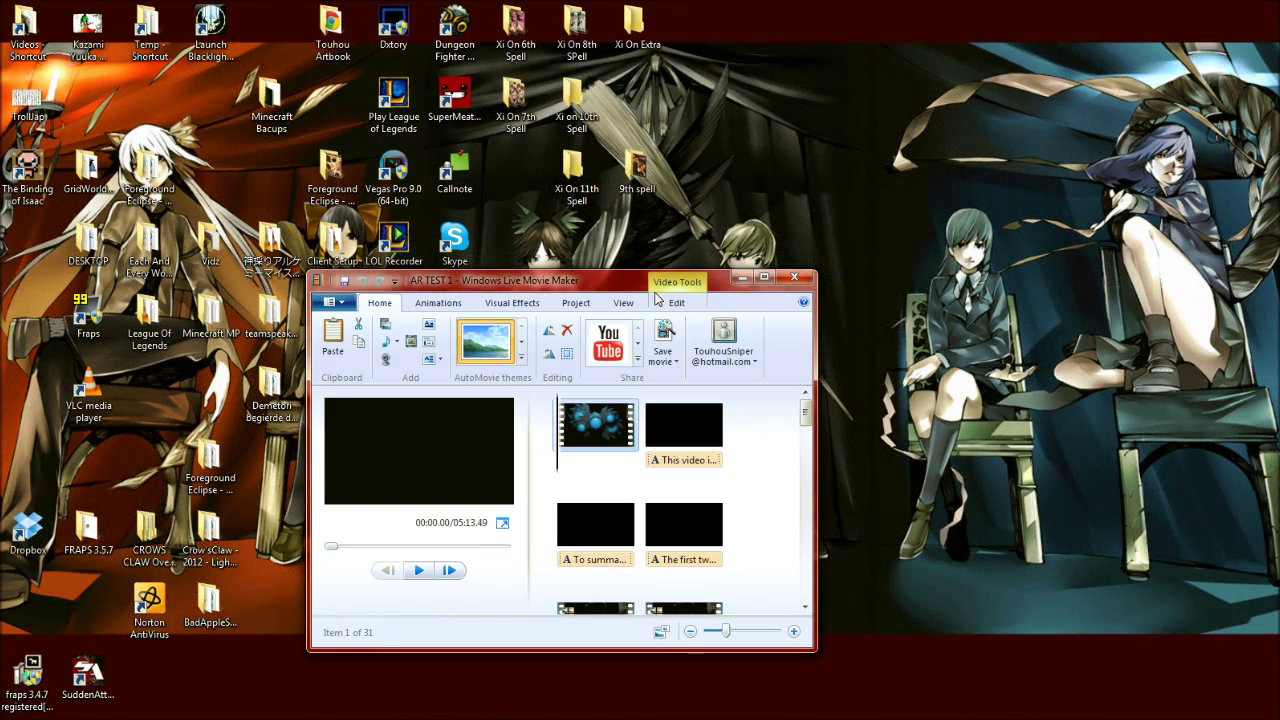
pyautogui.press('super+d')
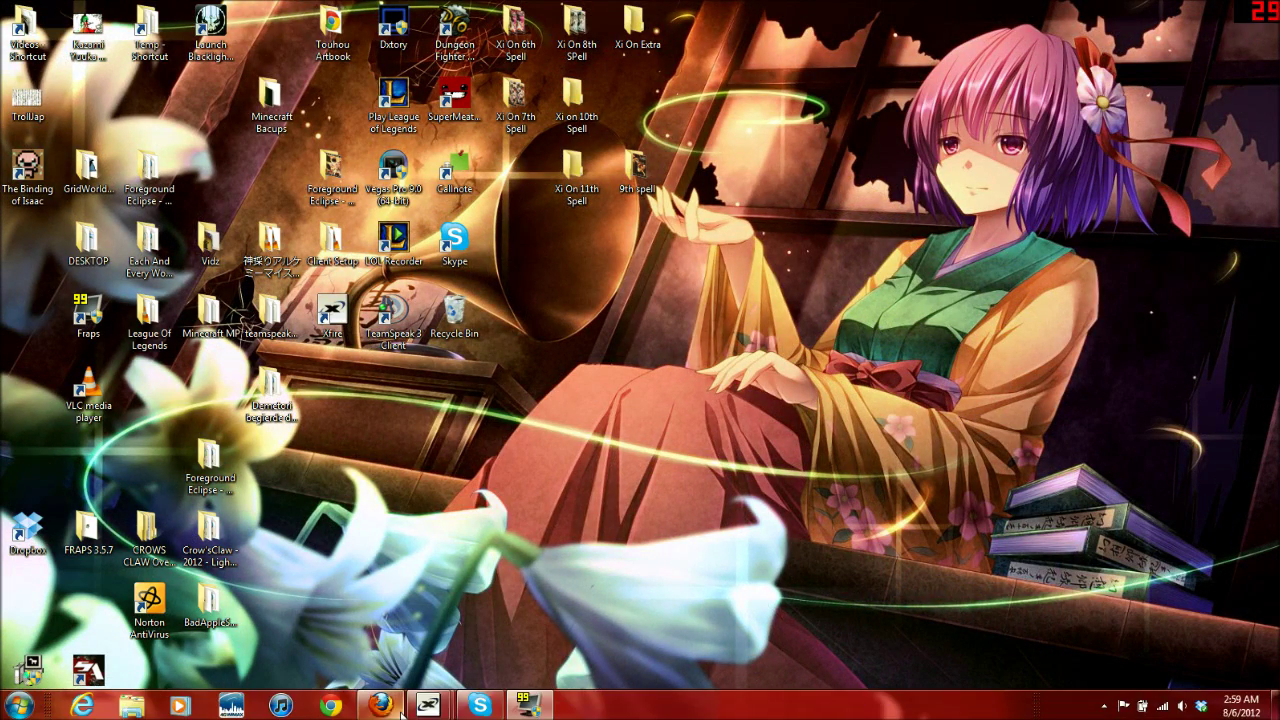
# - Return to the Touhou compilation in Firefox and jump to the 48:48 track
pyautogui.moveTo(380, 705)
pyautogui.click(380, 628)
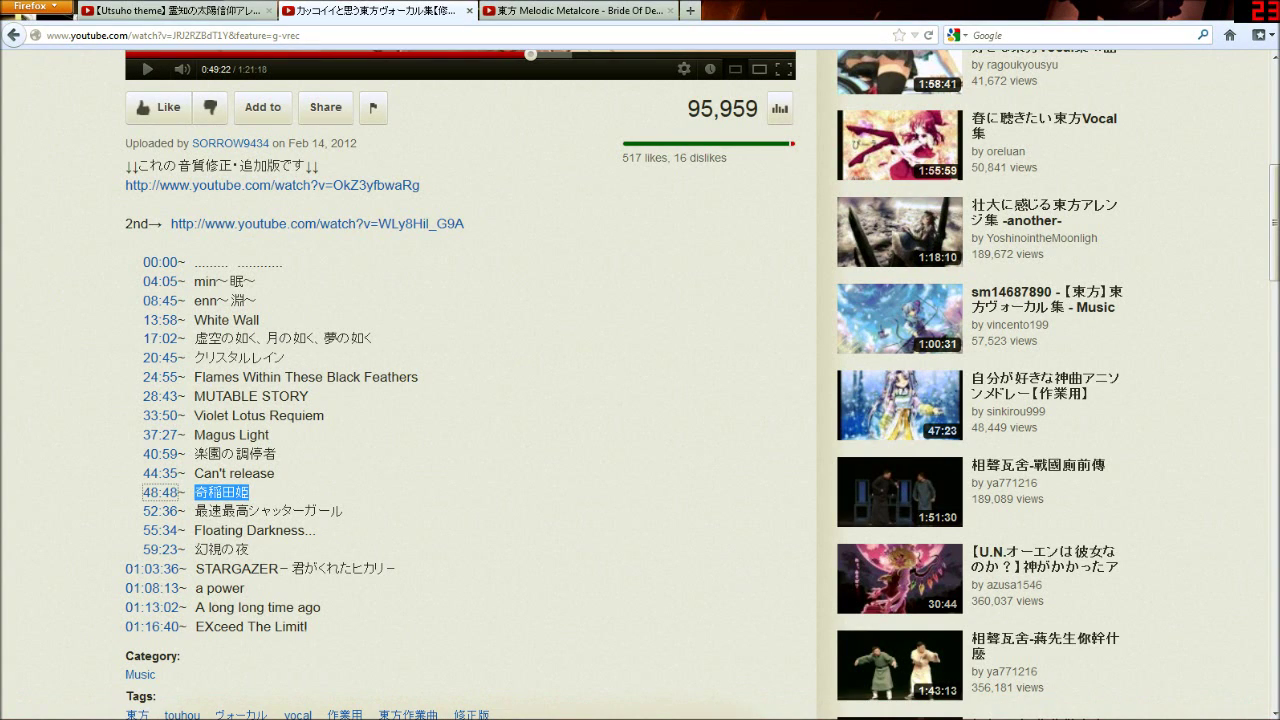
pyautogui.click(88, 430)
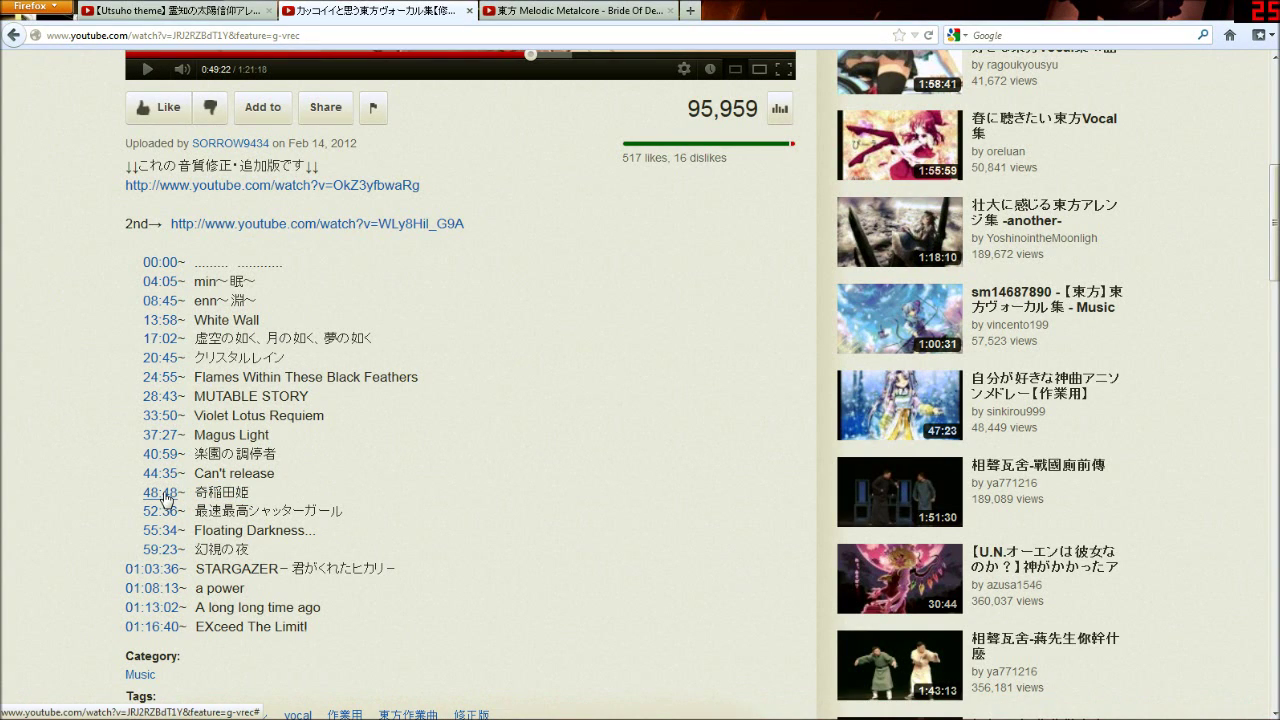